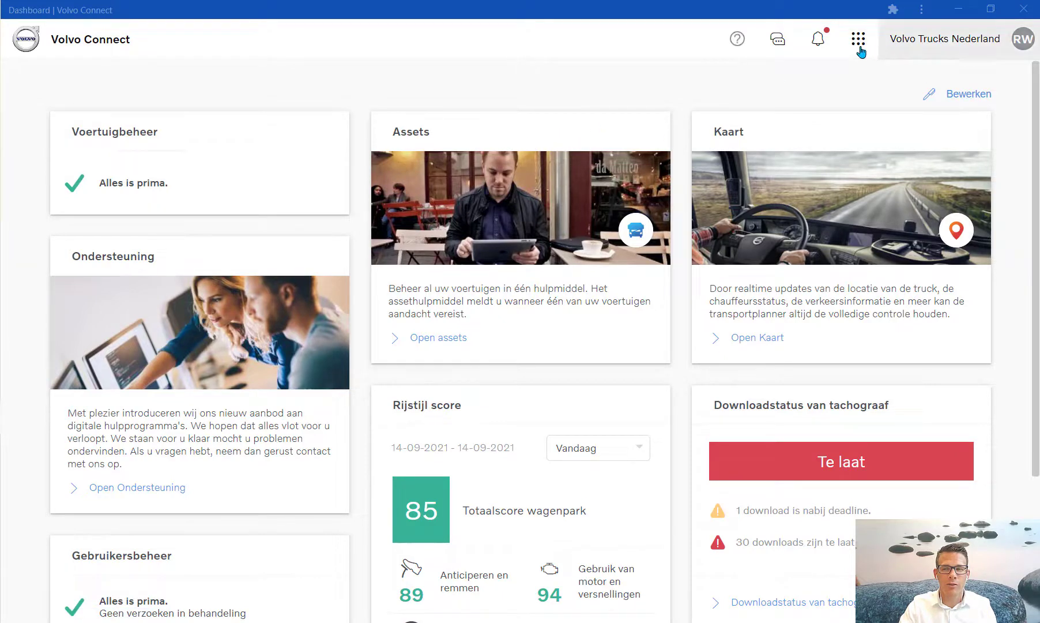
- Open the Assets tool and show the Voertuigen overview of the fleet with the side menu hidden
click(858, 38)
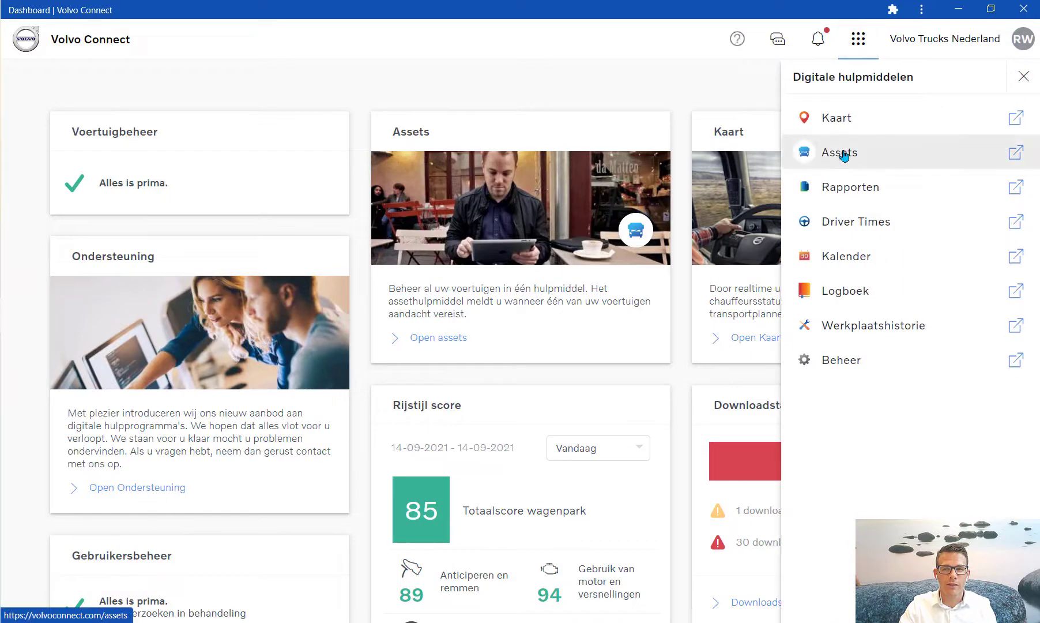
click(843, 156)
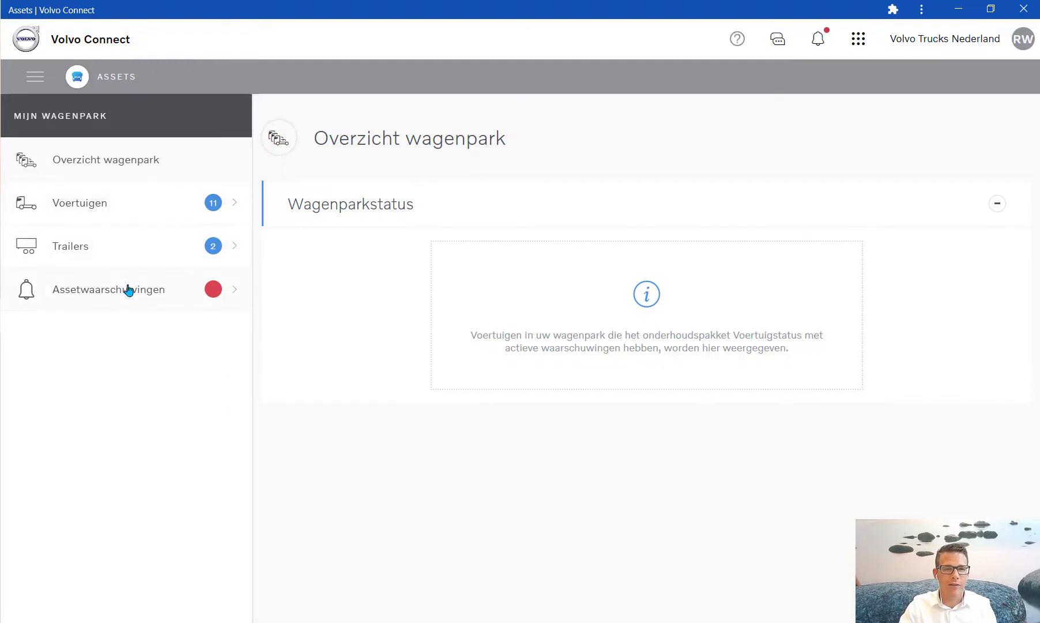
click(109, 215)
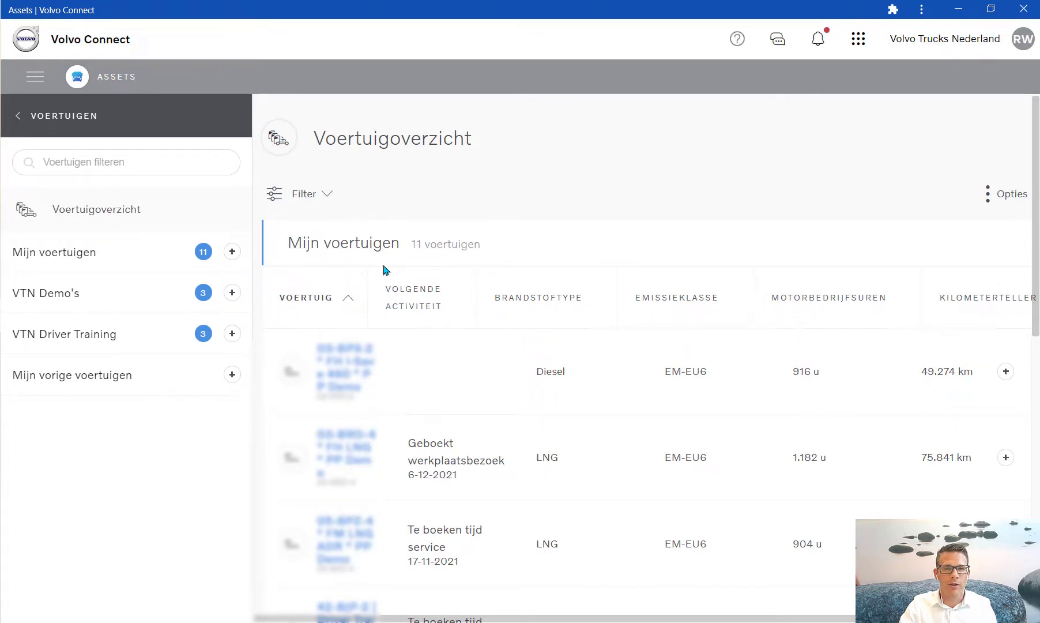
click(35, 84)
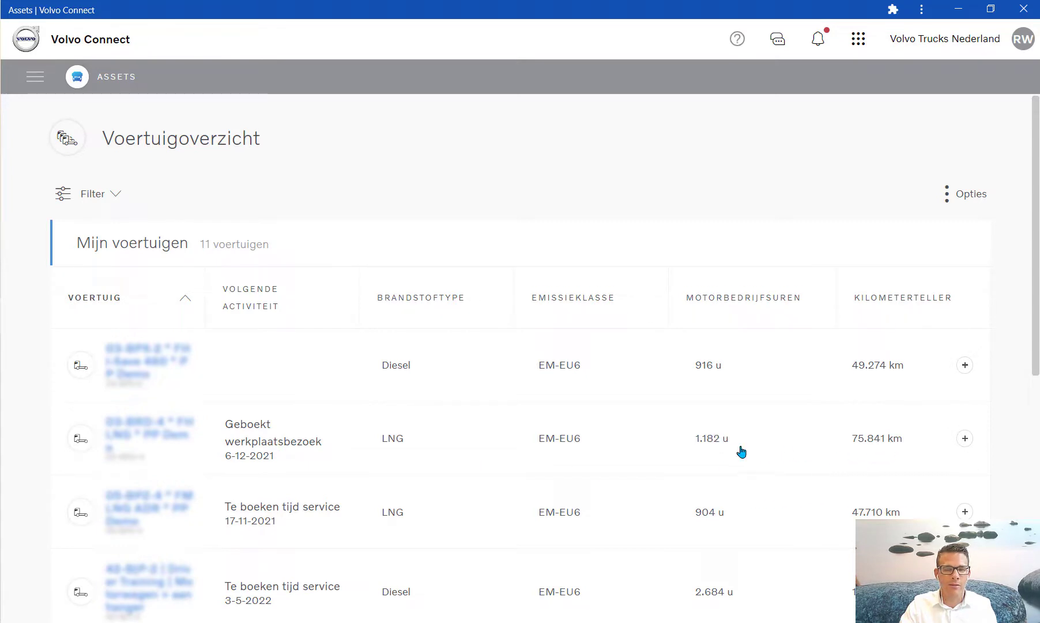
- Open the second listed truck, an FH LNG, and review its vehicle status and tyre pressure check under Huidige status
click(136, 431)
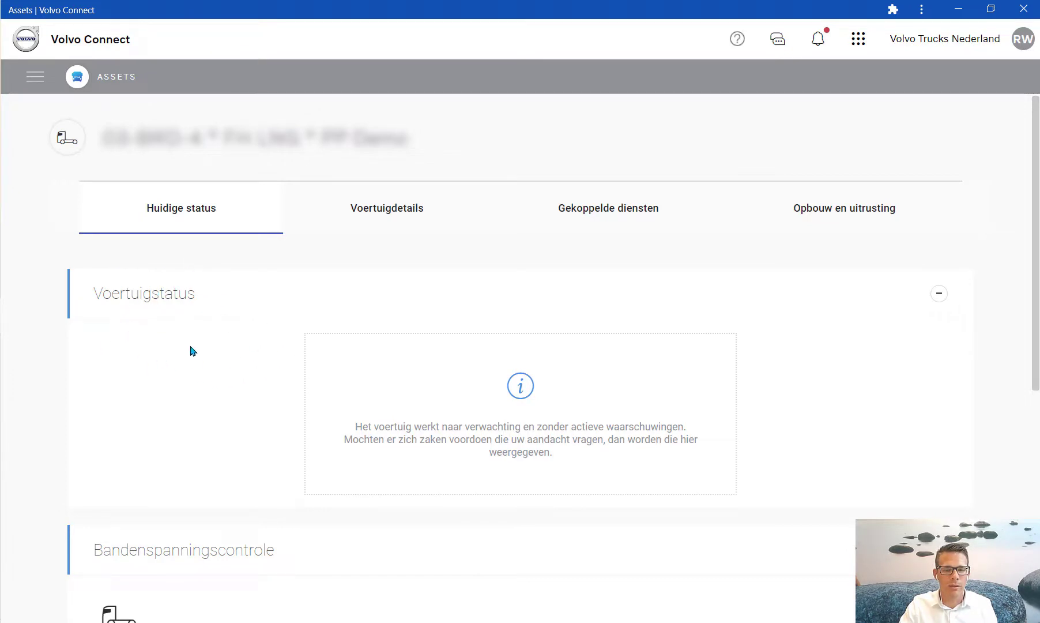
scroll(225, 339, down, 5)
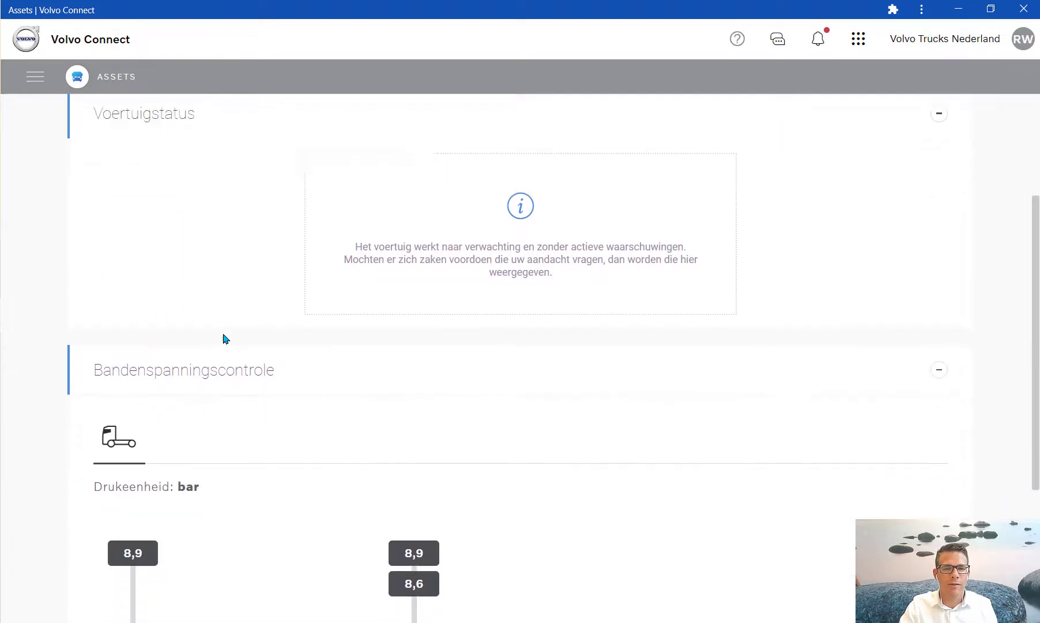
scroll(229, 336, down, 2)
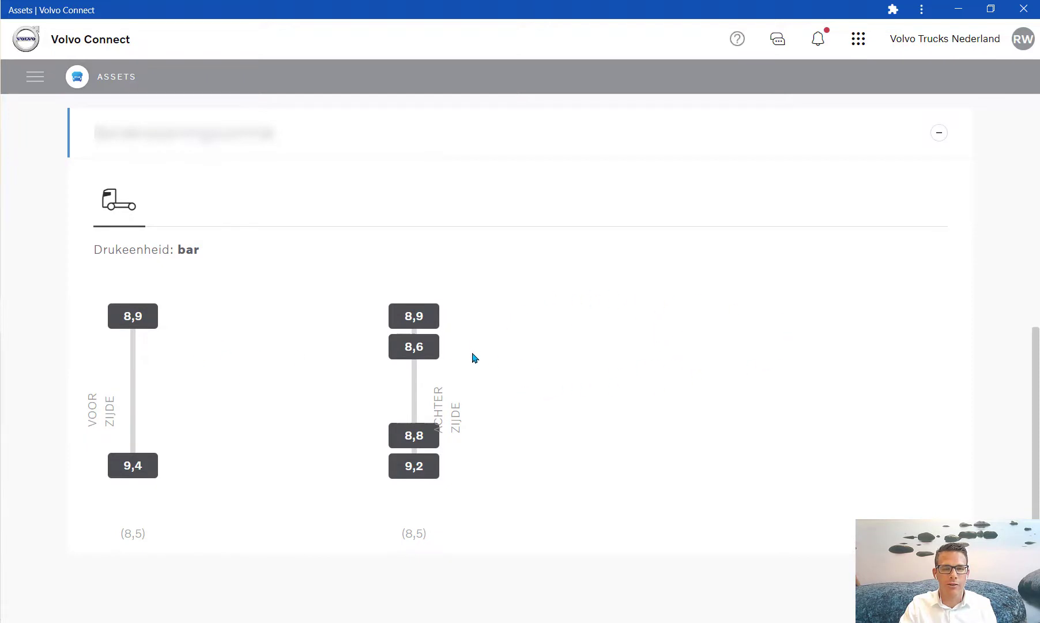
scroll(472, 360, up, 7)
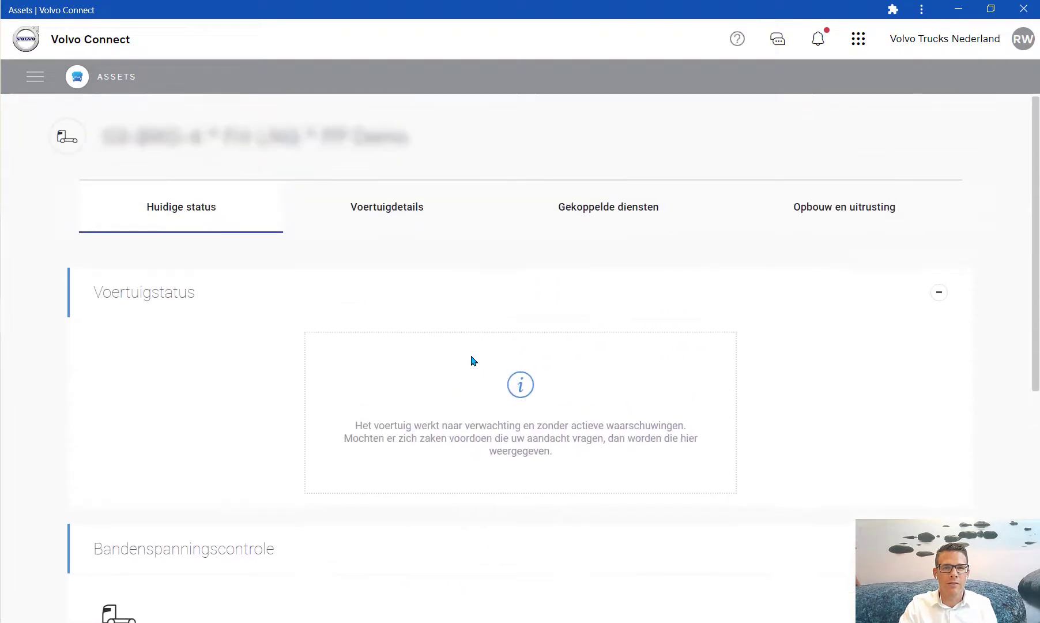
- Review the truck's Voertuigdetails, highlighting the VIN, the Brandstoftype and the LNG tank capacity
click(363, 208)
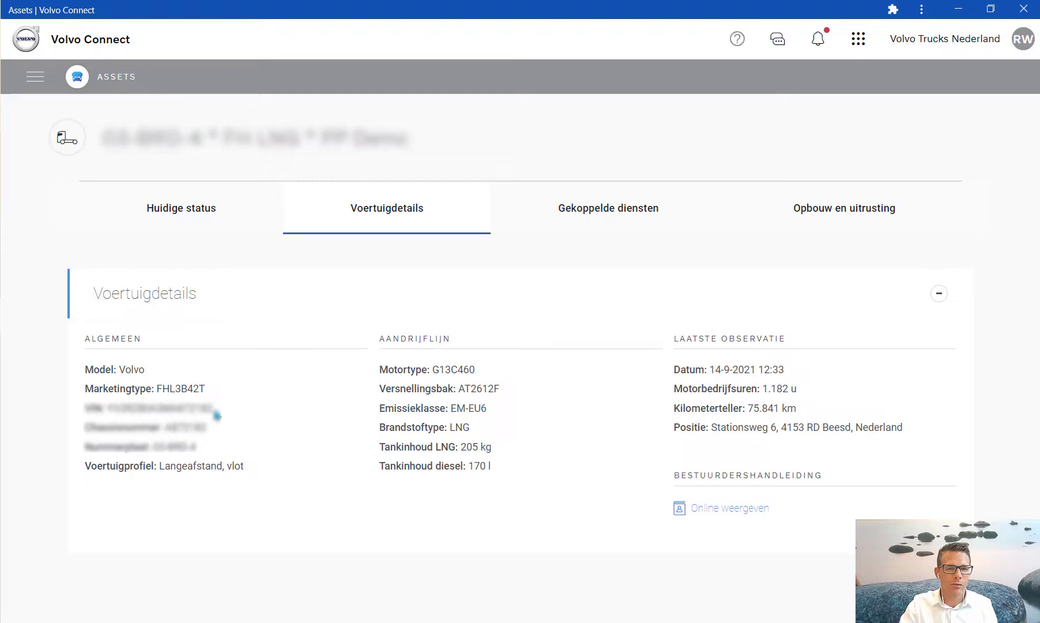
drag(216, 414, 117, 411)
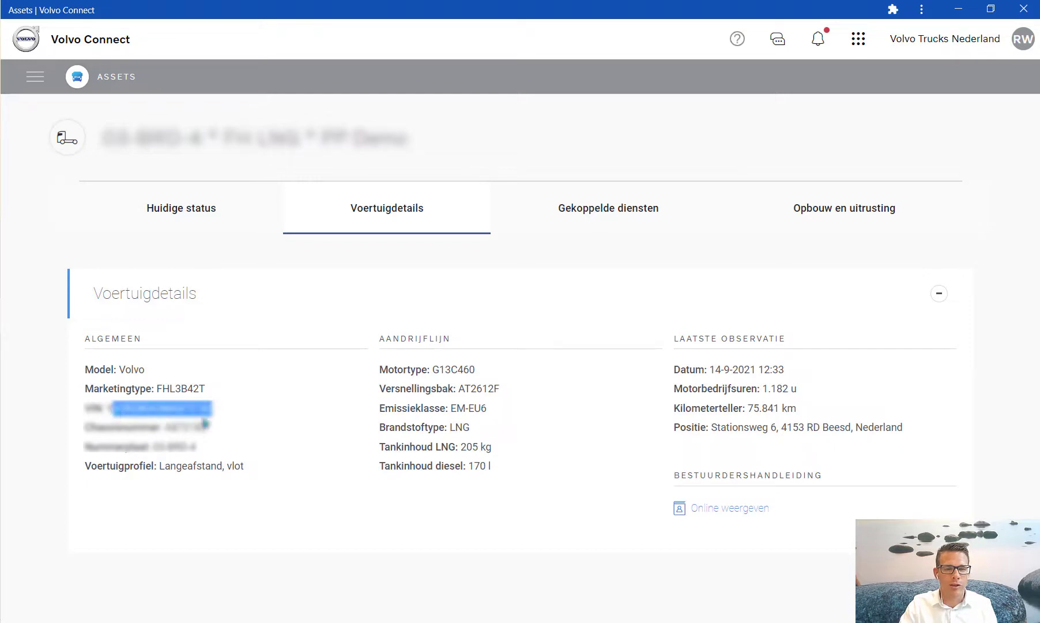
drag(472, 428, 387, 435)
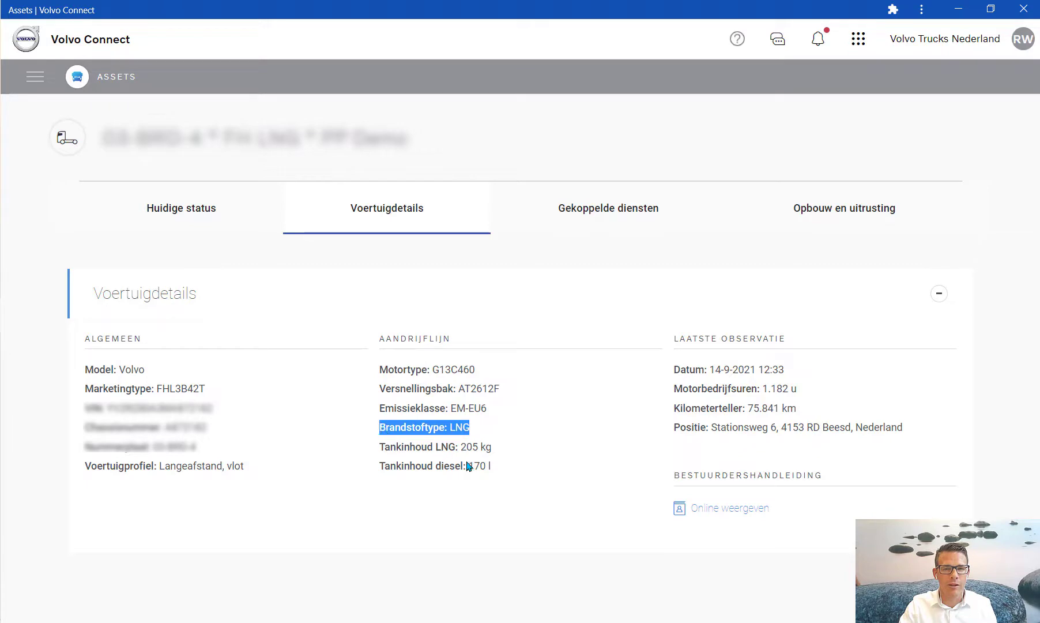
drag(497, 453, 469, 452)
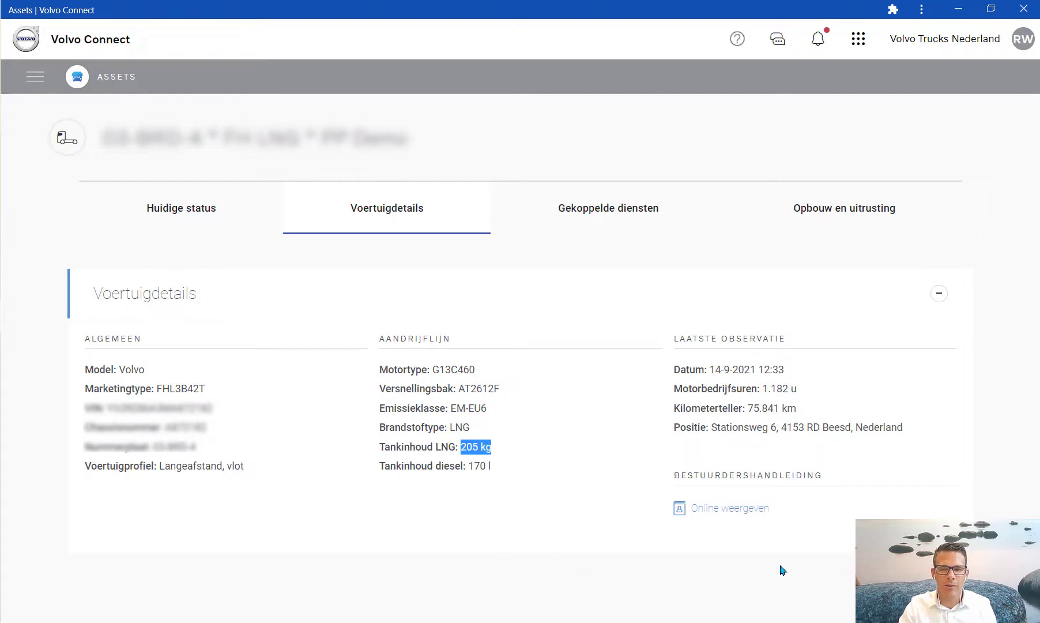
- Open the truck's online driver guide, search for "lng", view the topic "Brandstof tanken, LNG", and return to Volvo Connect
click(745, 510)
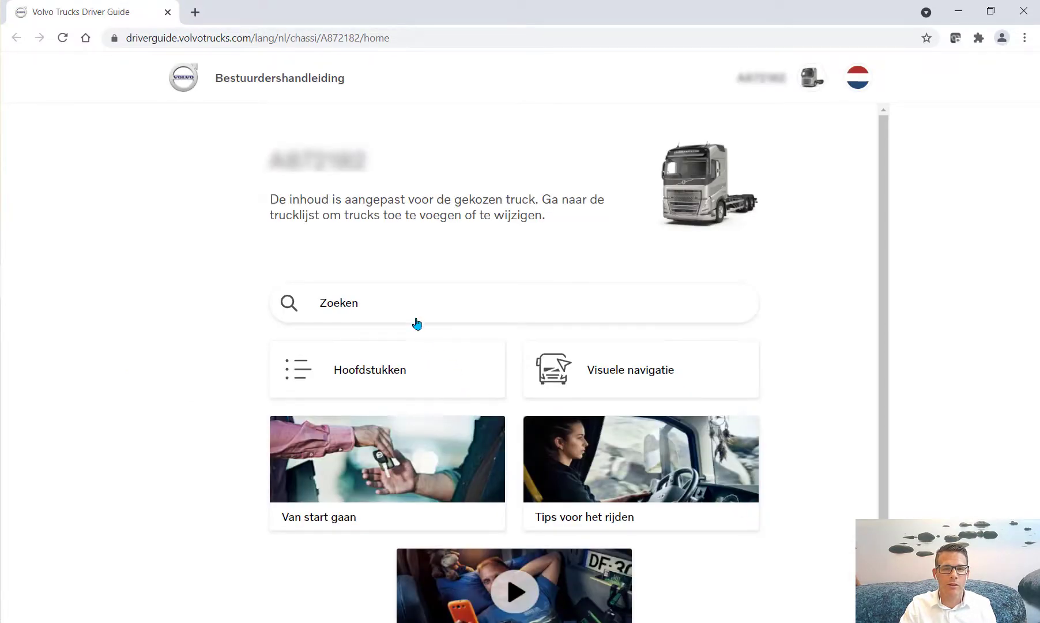
click(411, 314)
text(In)
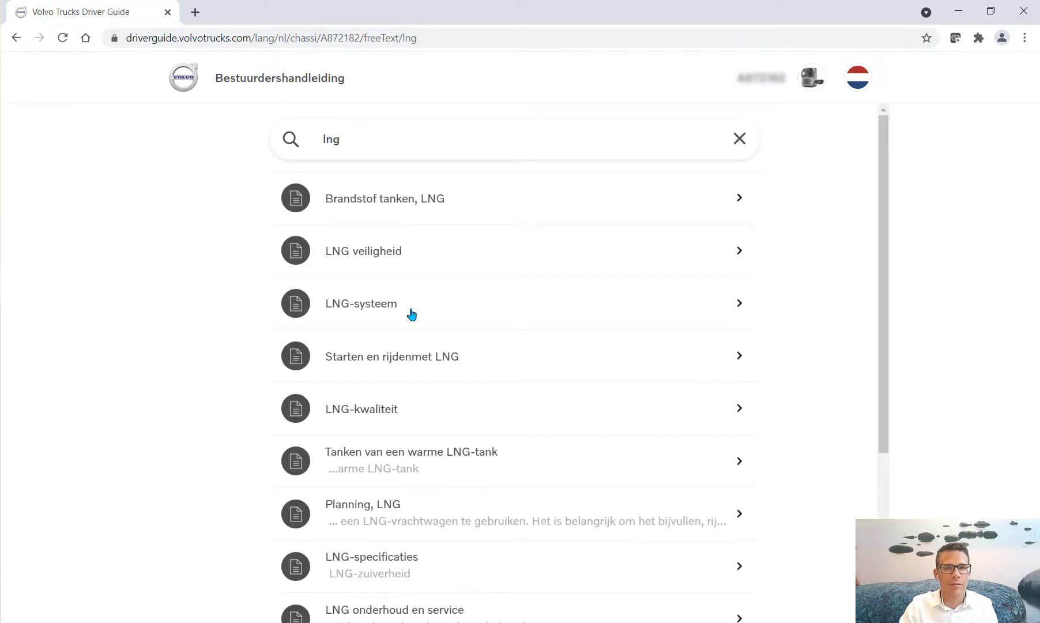
click(372, 209)
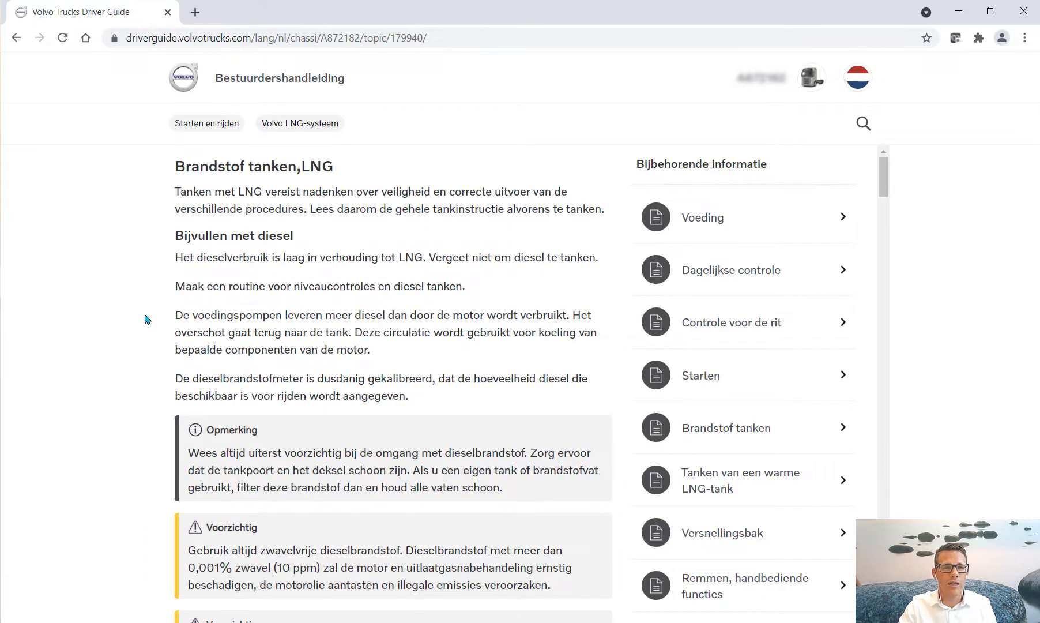
key(alt+Tab)
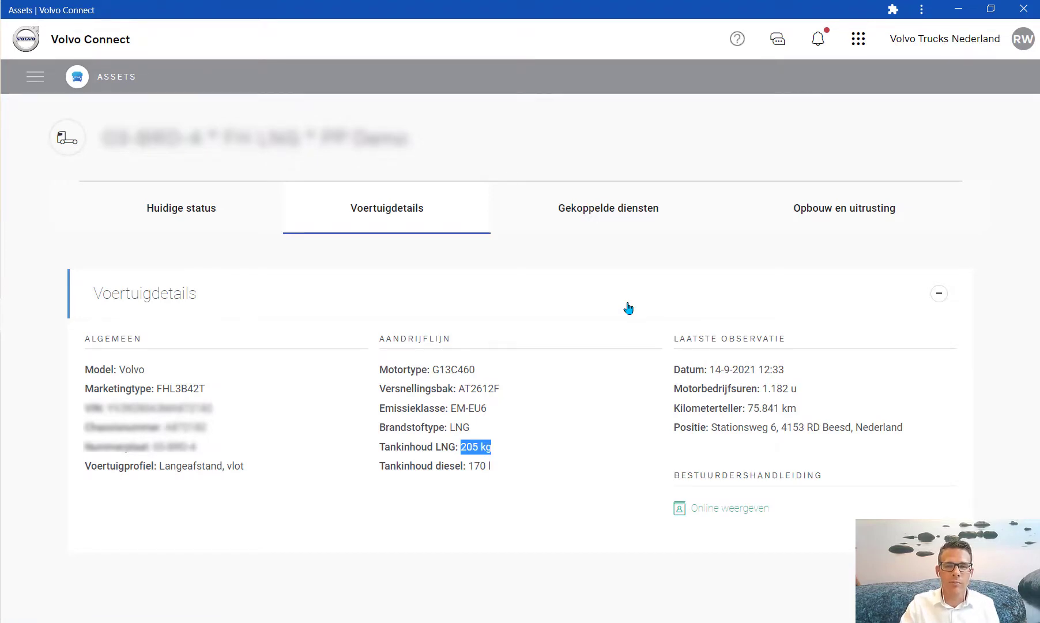
- Review the truck's Gekoppelde diensten, and view the Brandblusser entry form under Opbouw en uitrusting without submitting it
click(588, 209)
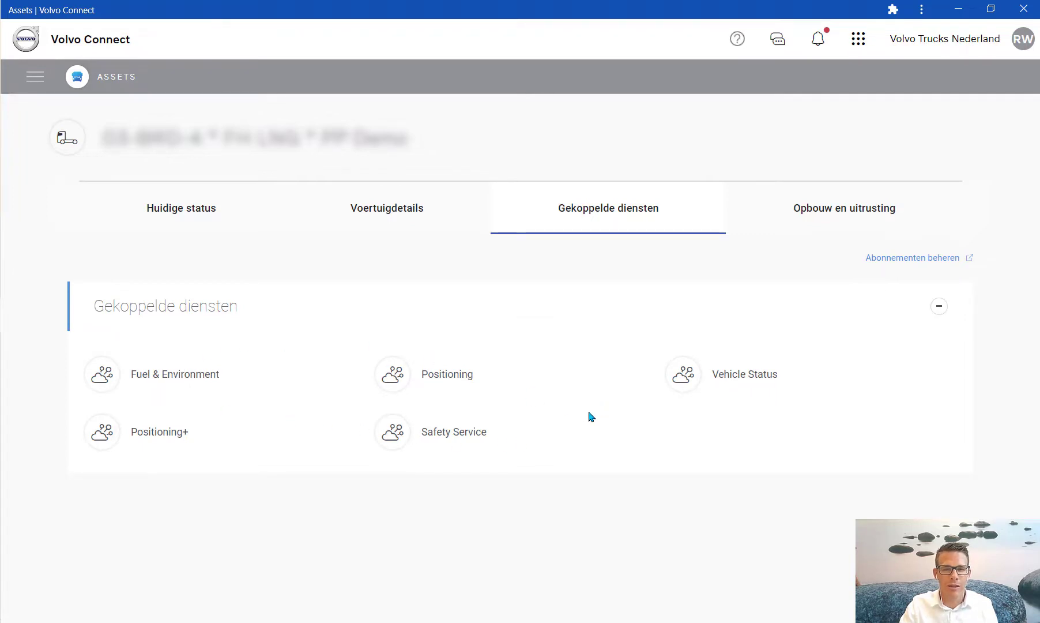
click(850, 201)
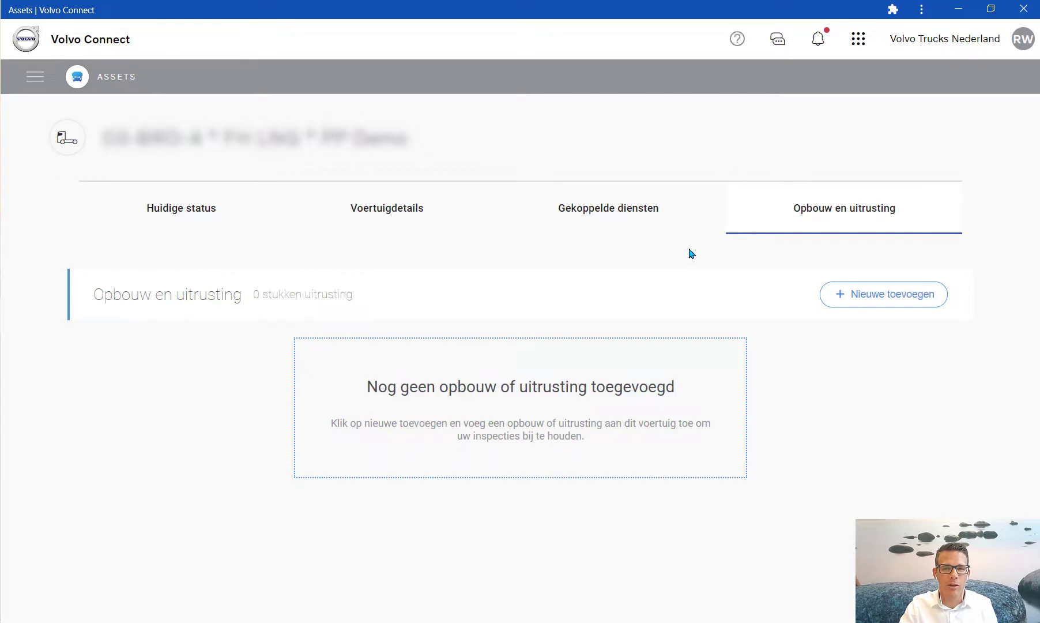
click(841, 295)
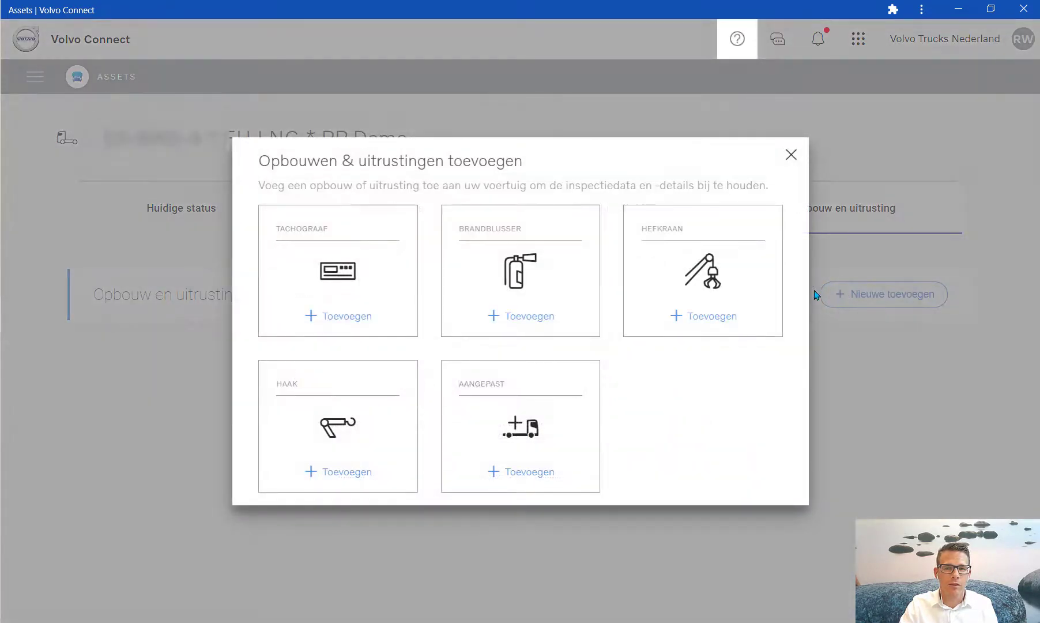
click(553, 314)
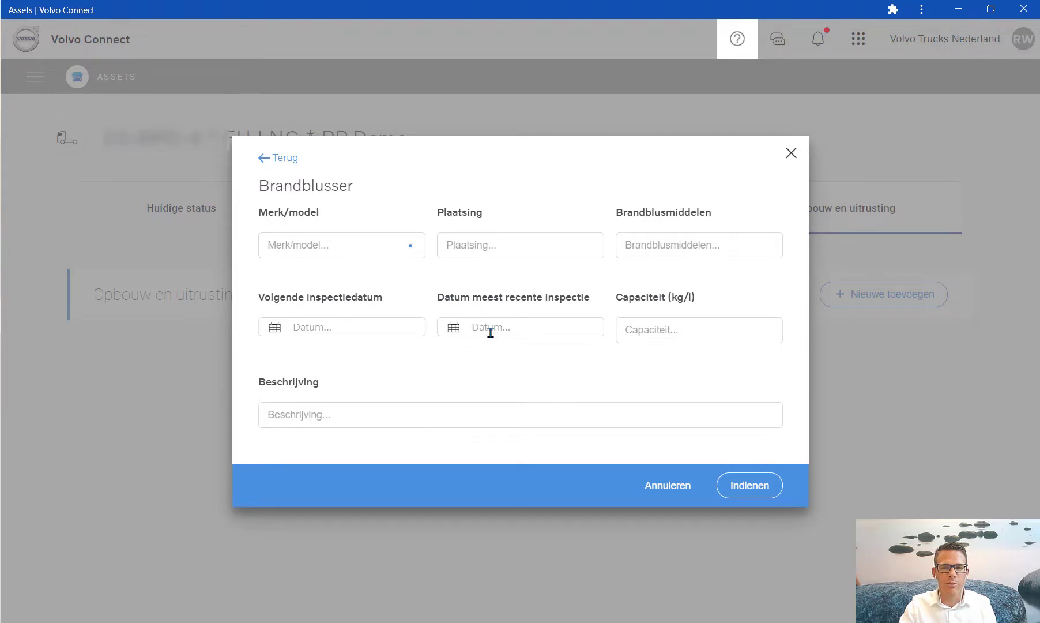
click(689, 488)
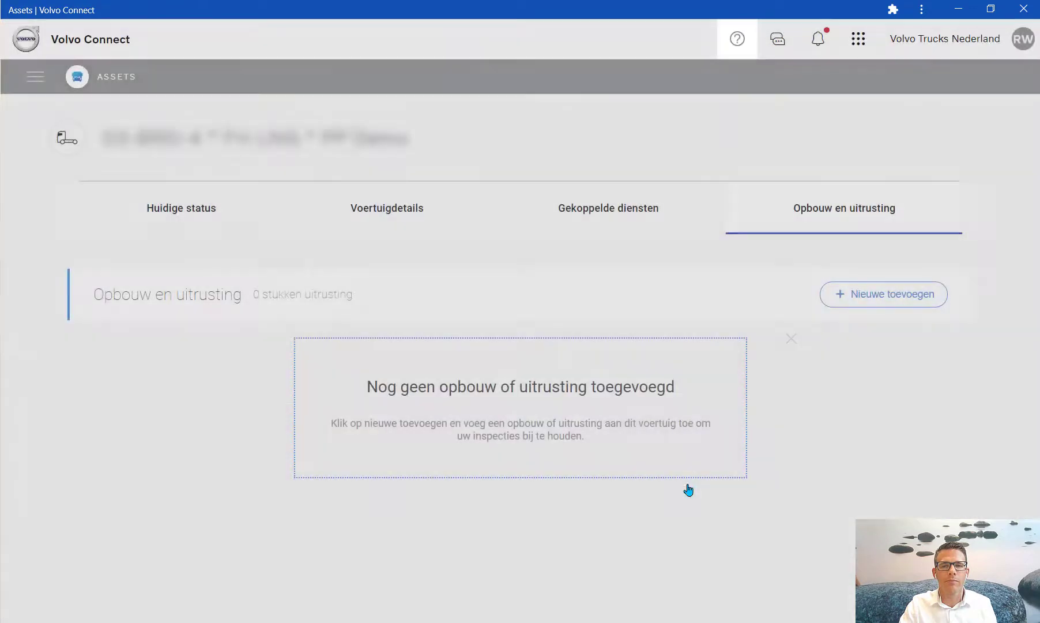
- Go back to the fleet menu and view the details of the first trailer under Mijn trailers
click(35, 88)
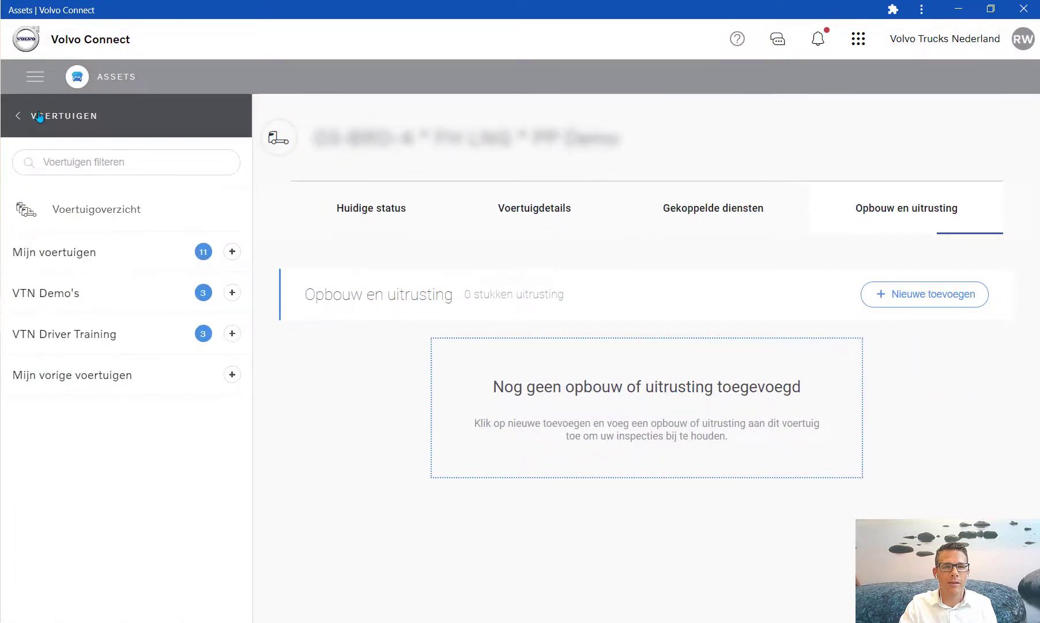
click(36, 115)
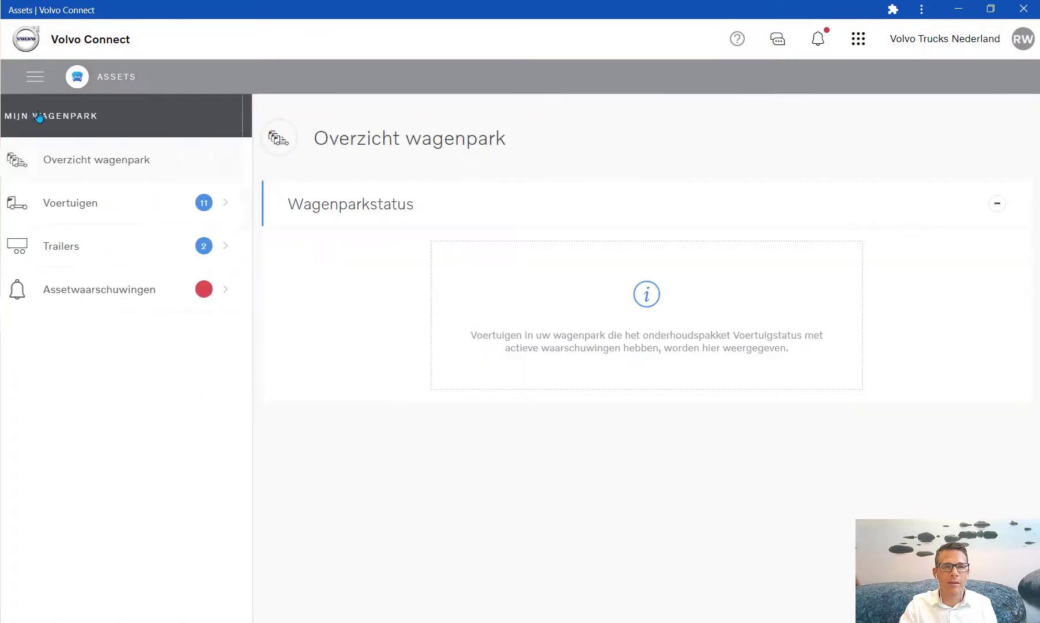
click(79, 248)
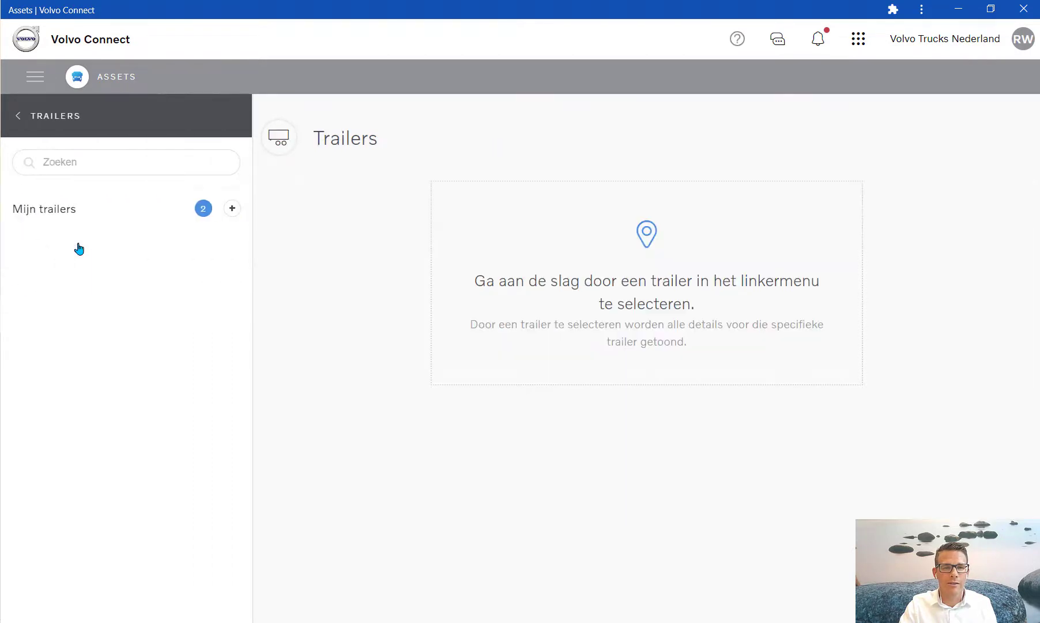
click(87, 208)
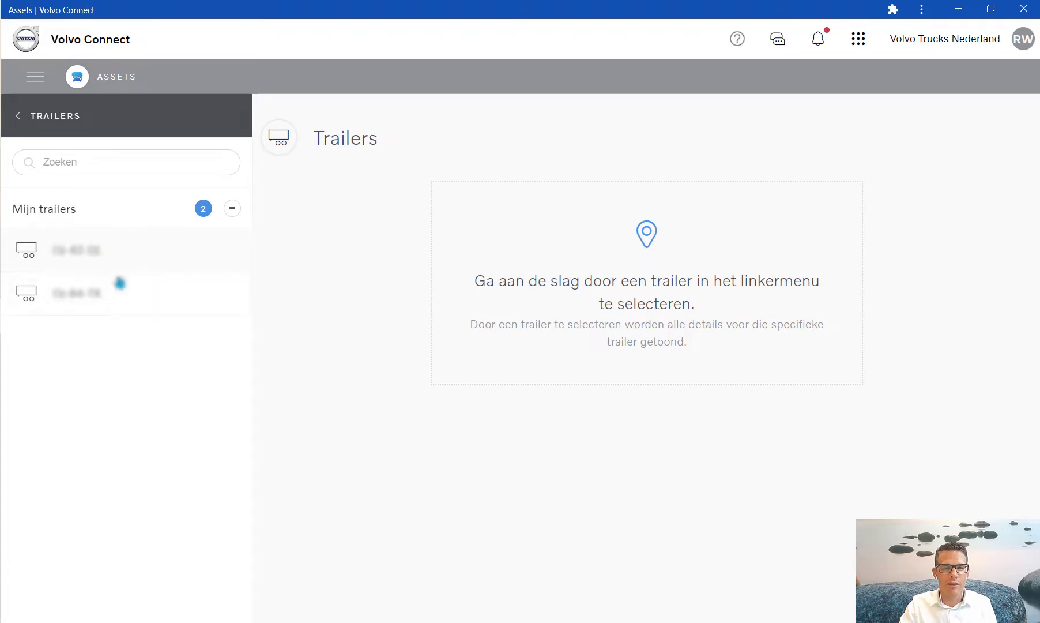
click(116, 250)
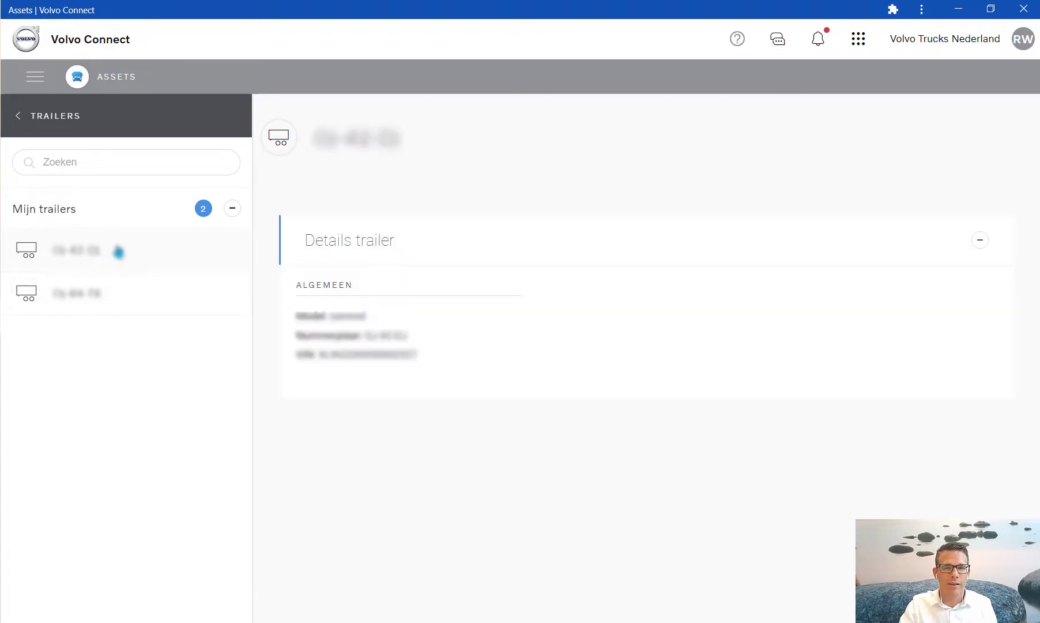
- Open the fleet's Assetwaarschuwingen list and look through the recent Meldingen, closing them when finished
click(47, 118)
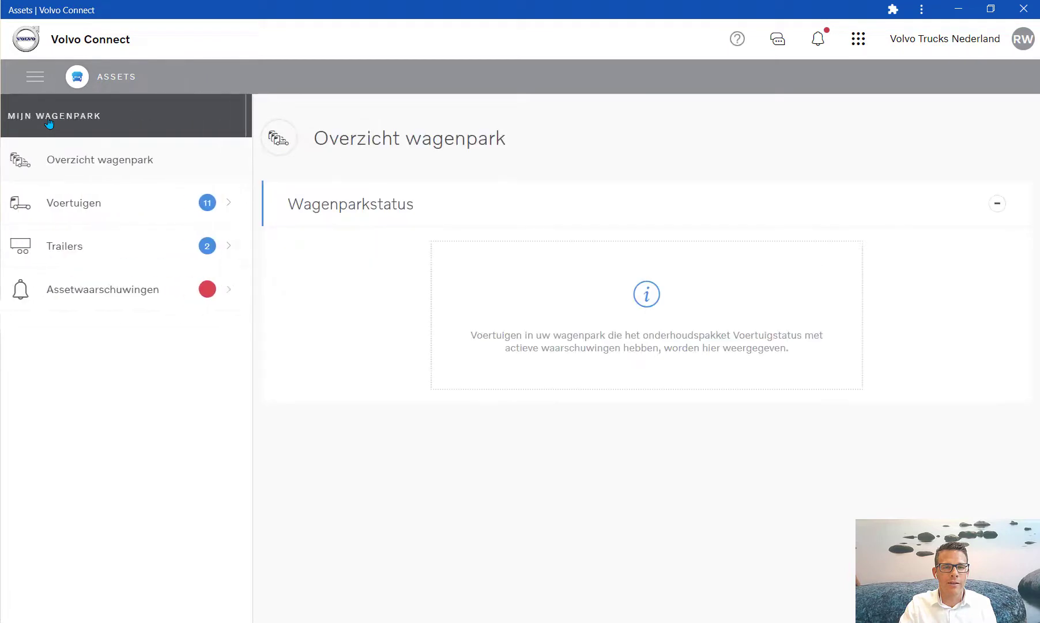
click(111, 297)
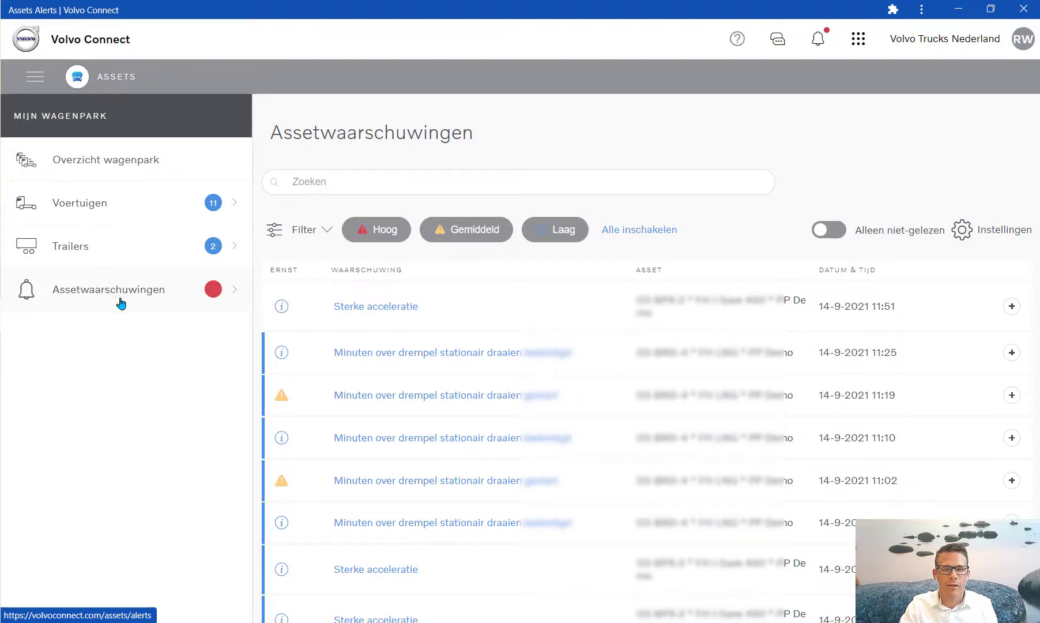
click(822, 49)
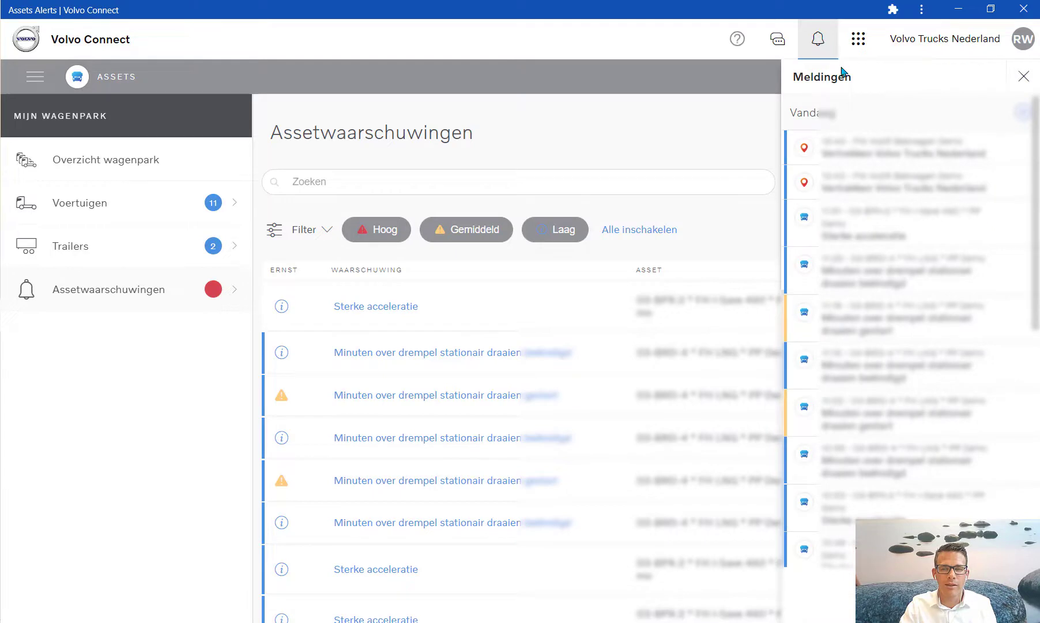
scroll(901, 249, down, 3)
scroll(902, 249, down, 3)
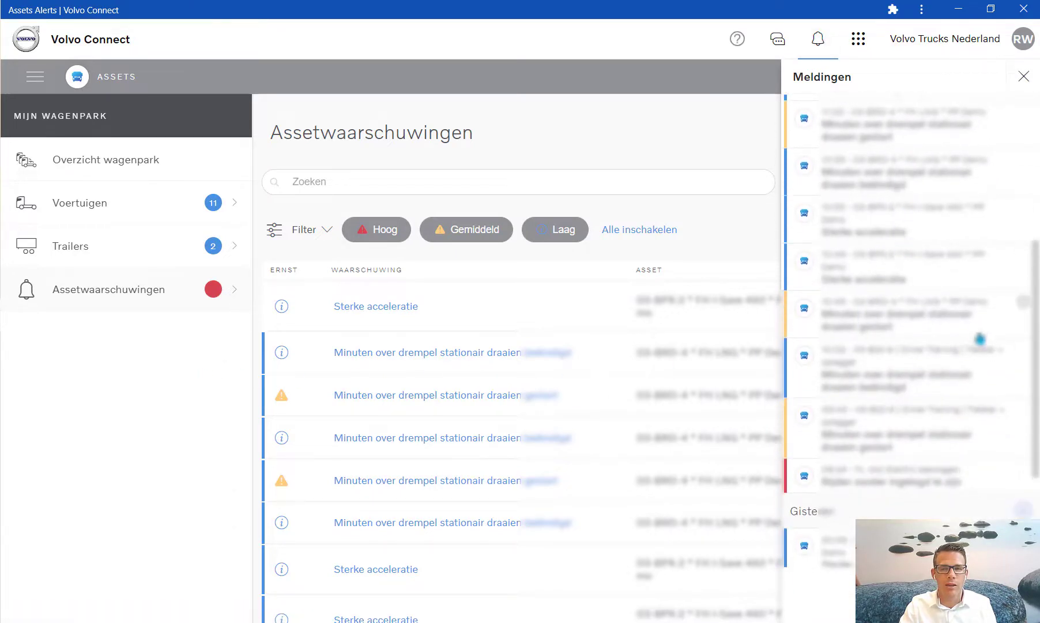
click(149, 362)
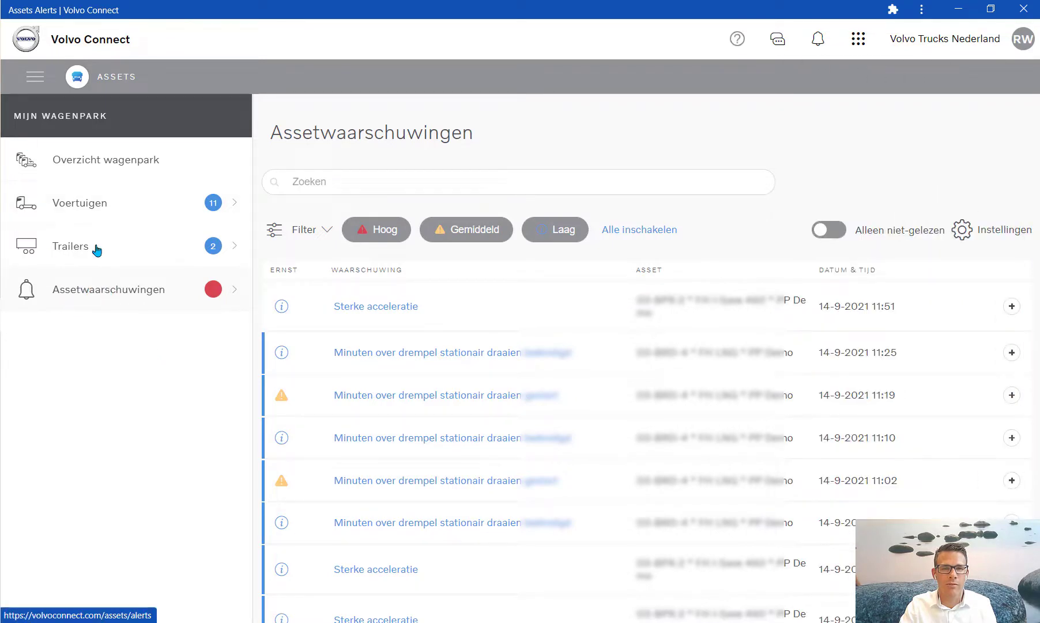
- Hide the fleet menu, show the alert filters, and select the Sterk remmen event under Gebeurtenissen
click(33, 79)
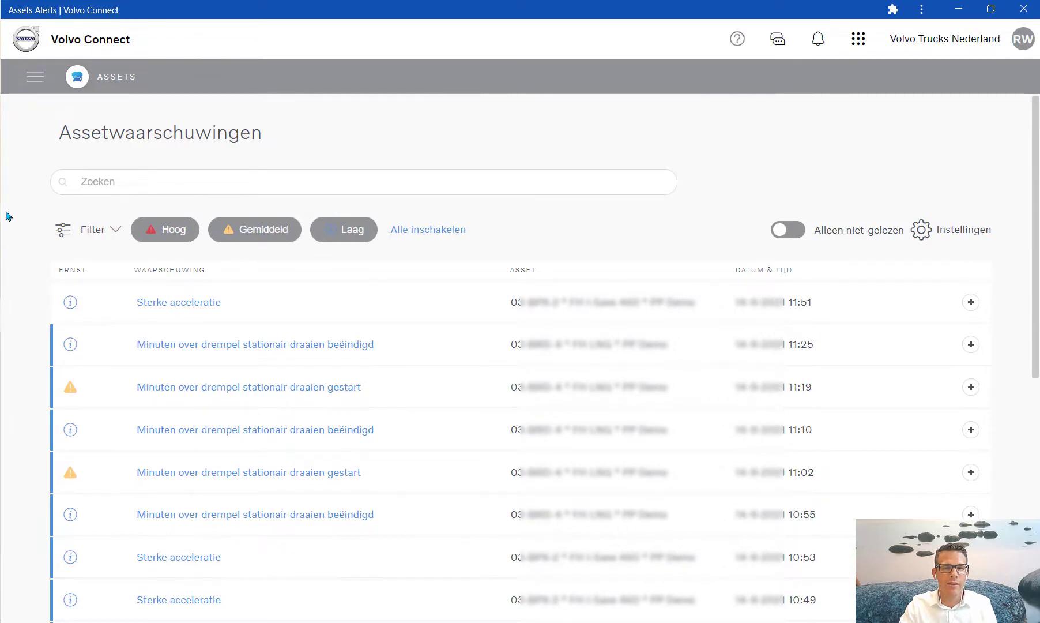
click(67, 233)
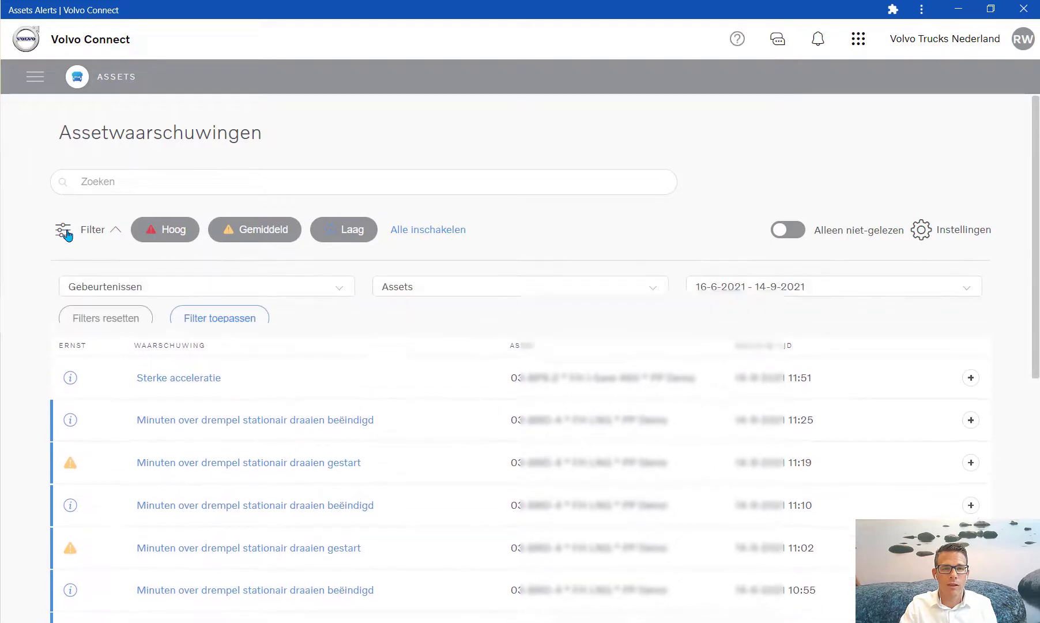
click(195, 293)
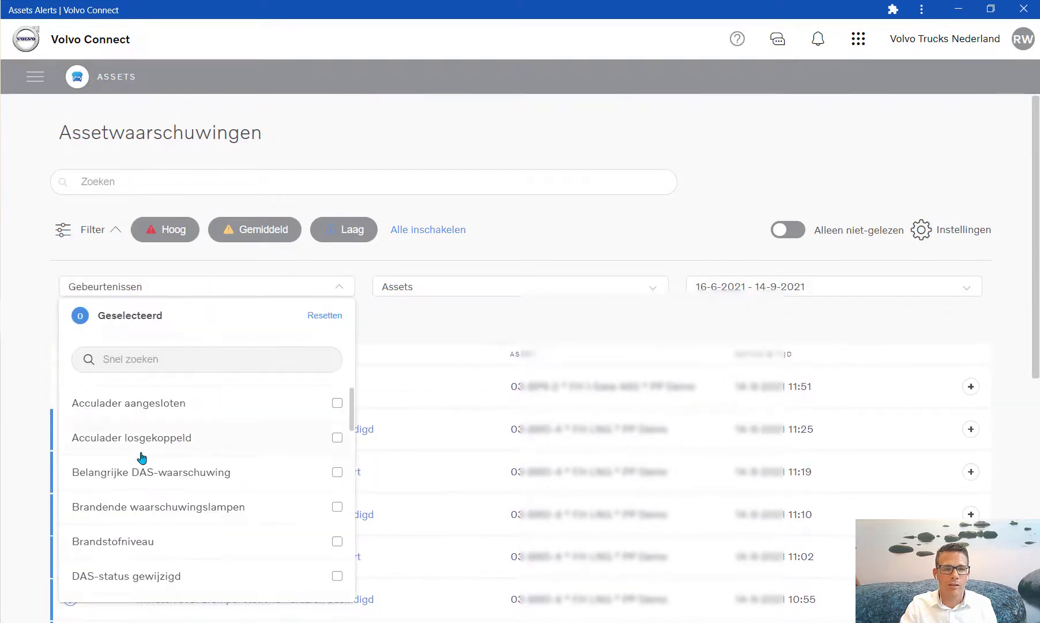
scroll(141, 457, down, 5)
scroll(142, 457, down, 1)
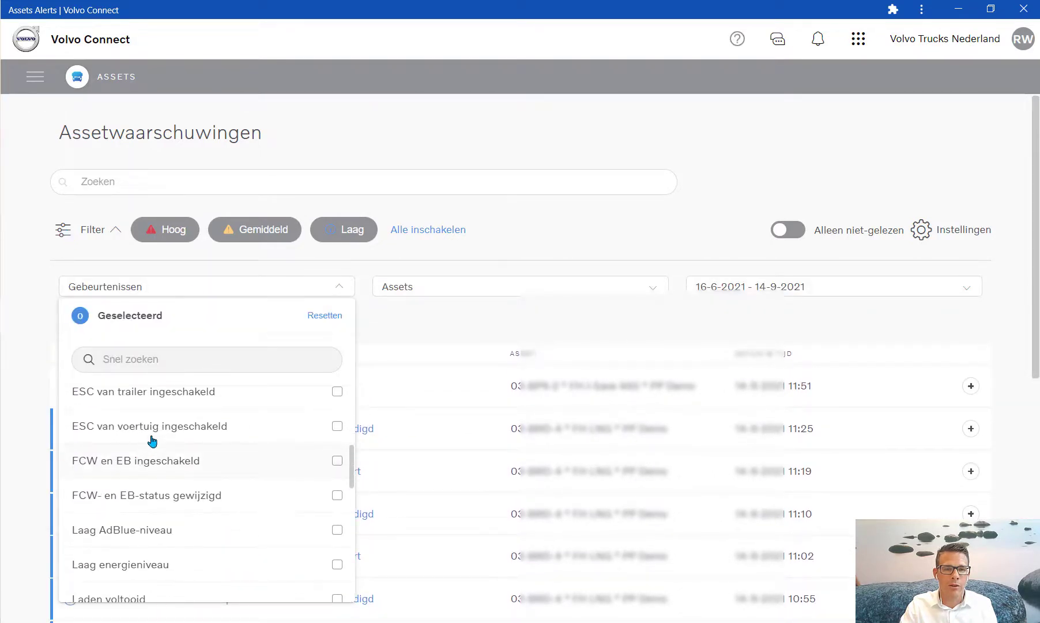
scroll(155, 440, down, 2)
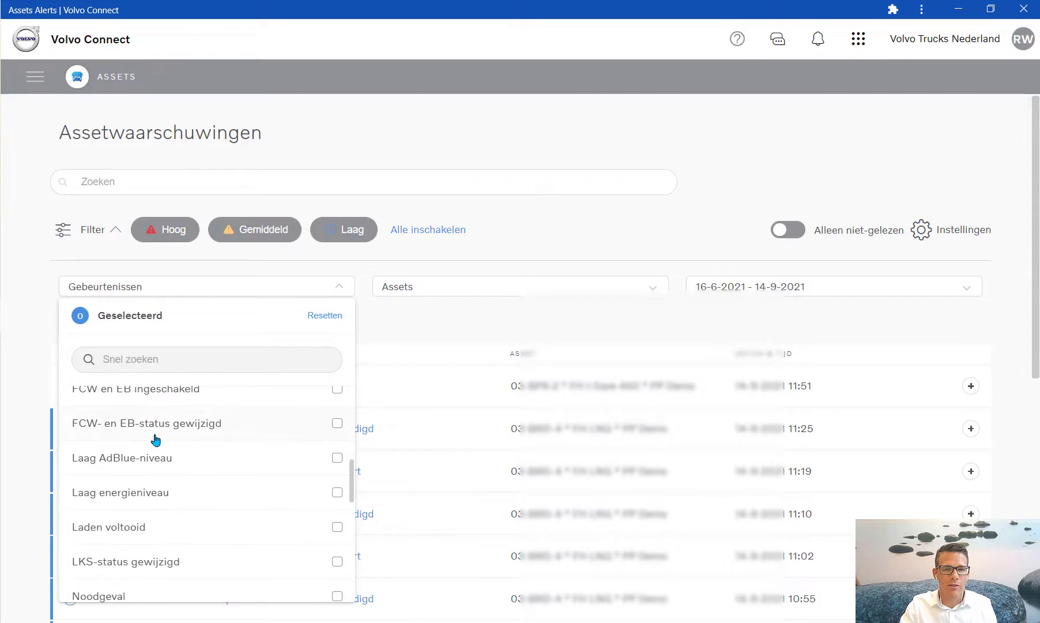
scroll(156, 440, down, 6)
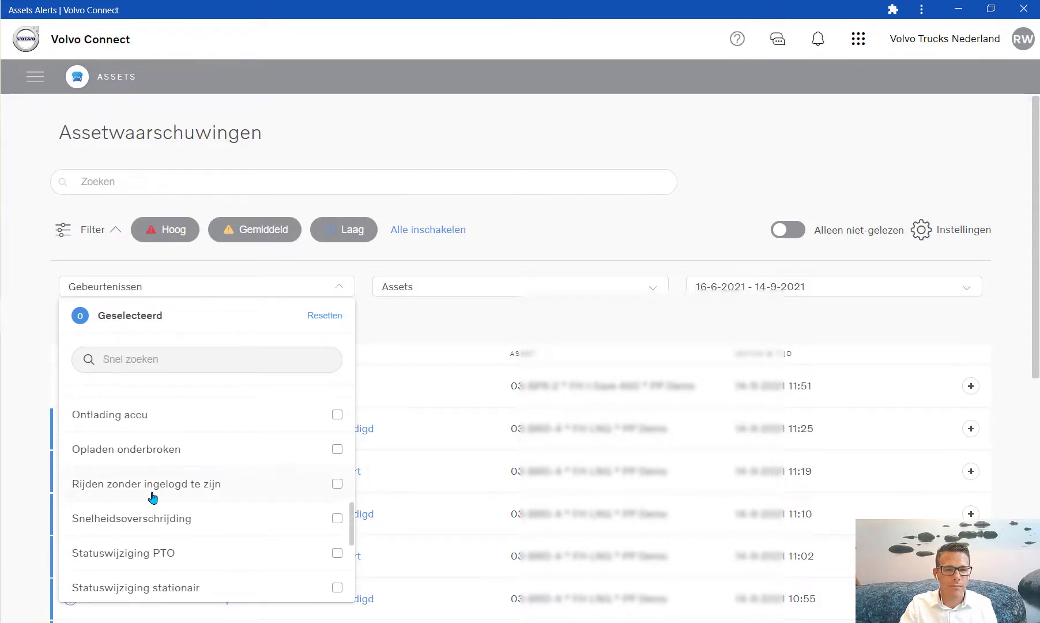
scroll(154, 496, down, 4)
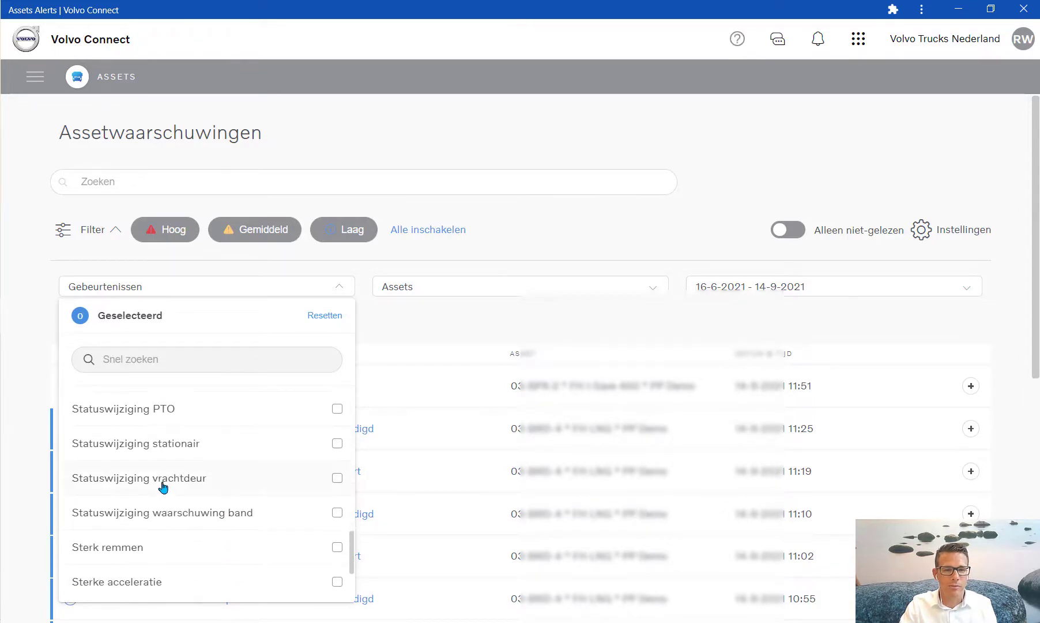
scroll(163, 487, down, 2)
scroll(163, 486, down, 2)
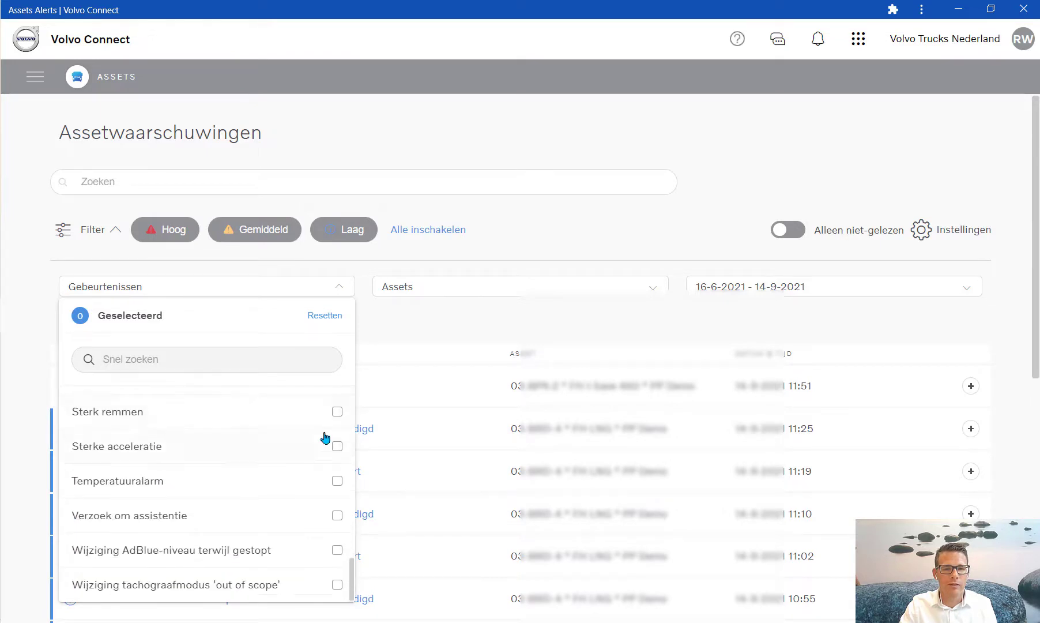
click(468, 317)
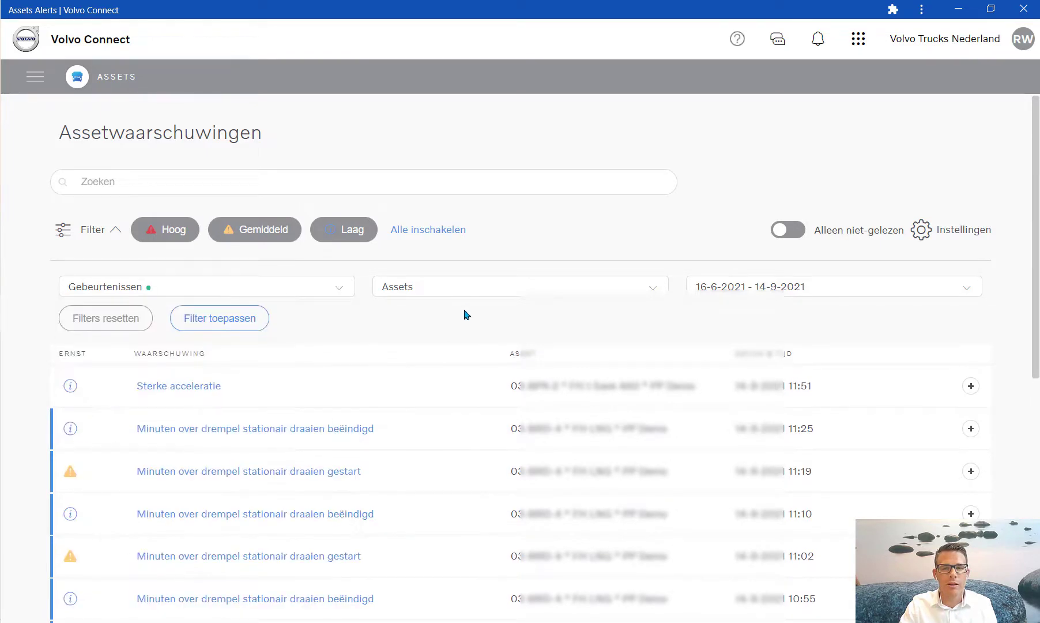
- Check the Assets filter options without selecting any, and apply the event filter to the alerts list
click(456, 293)
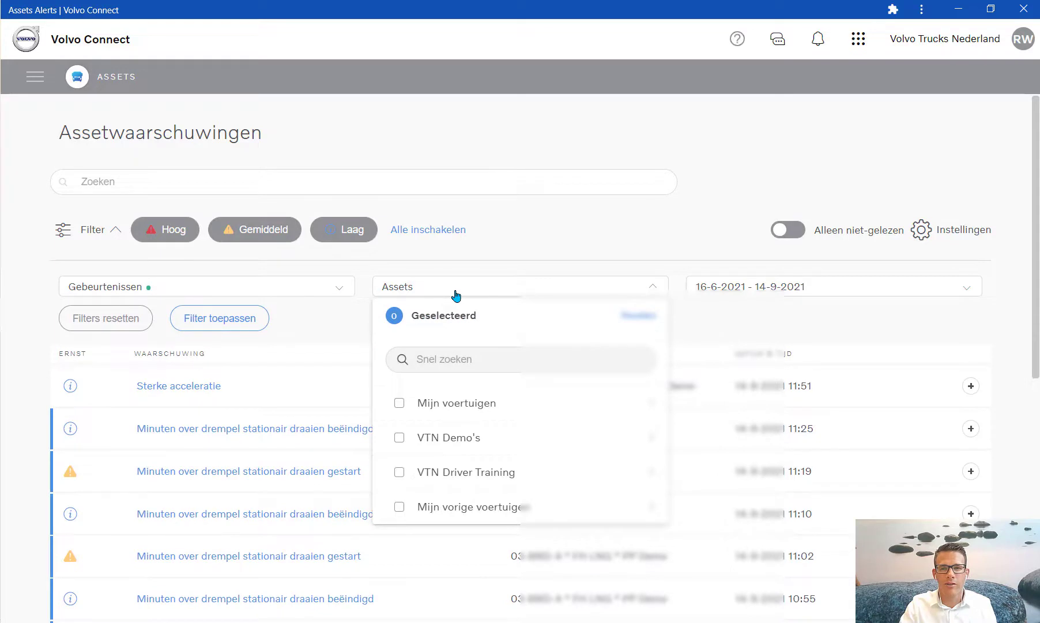
click(456, 293)
click(239, 328)
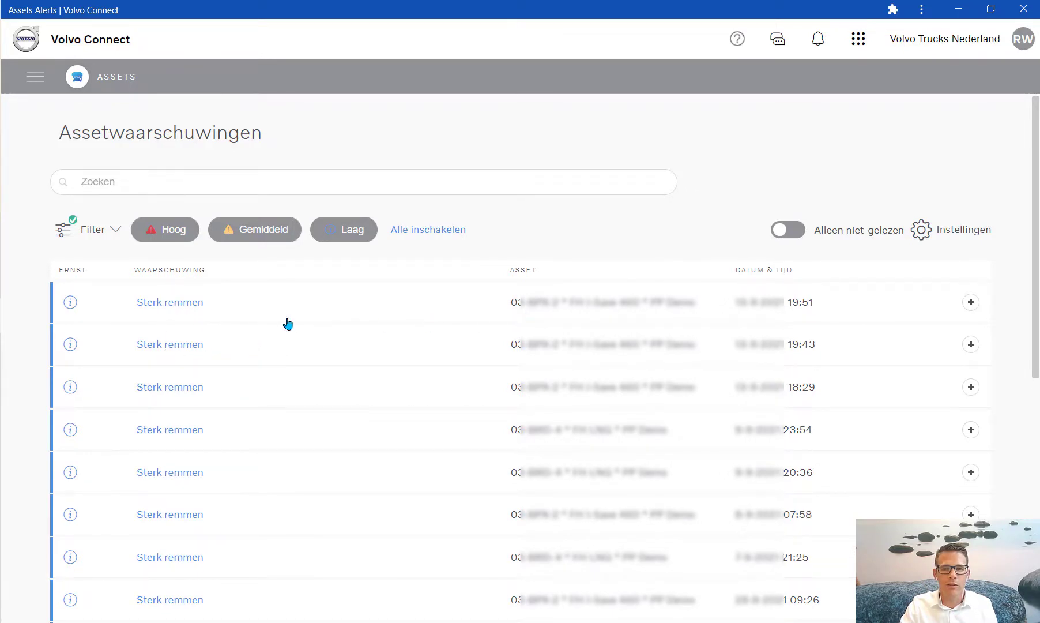
- View the description, first observation and map of the first Sterk remmen alert, and return to the Volvo Connect dashboard
click(154, 306)
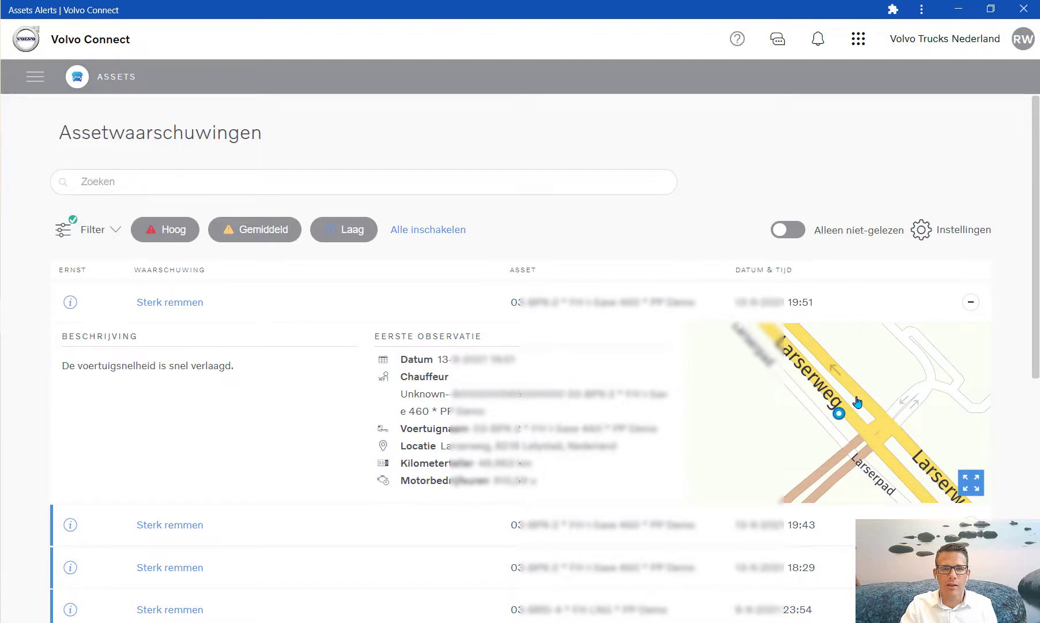
click(35, 79)
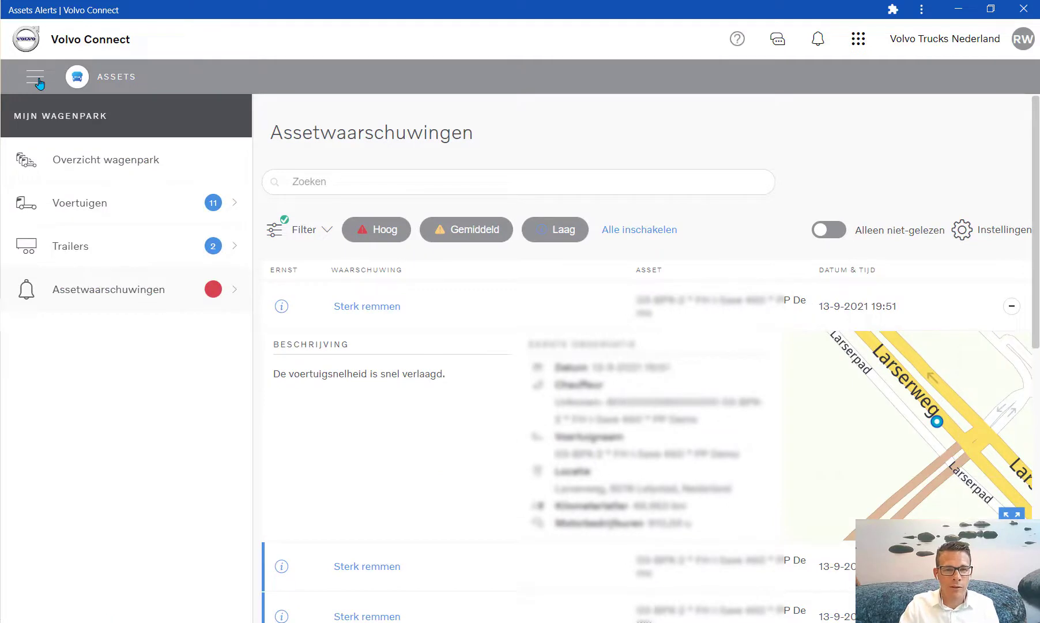
click(60, 44)
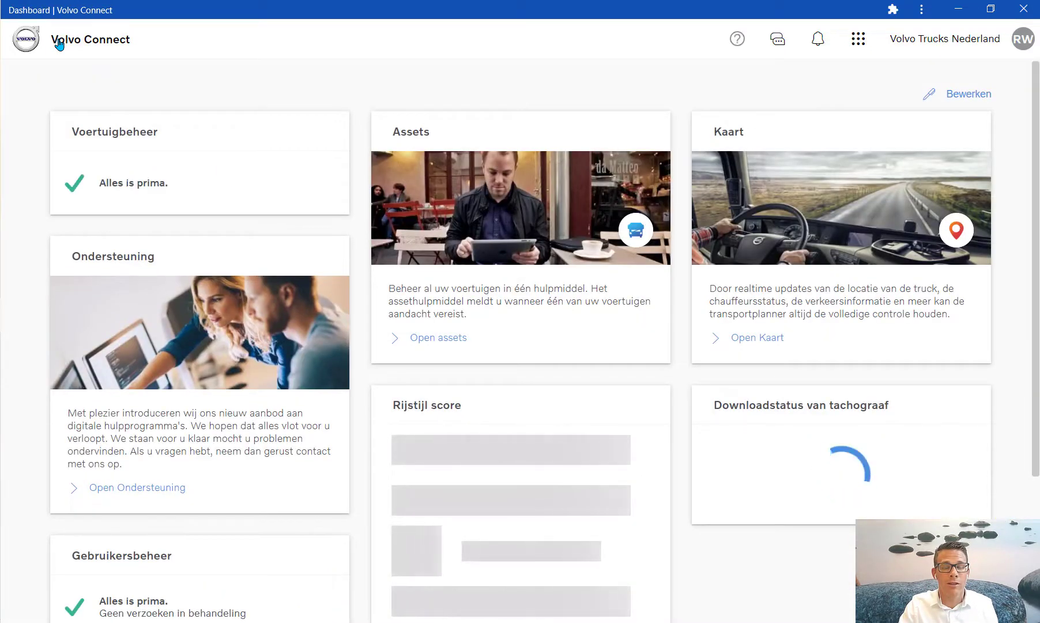